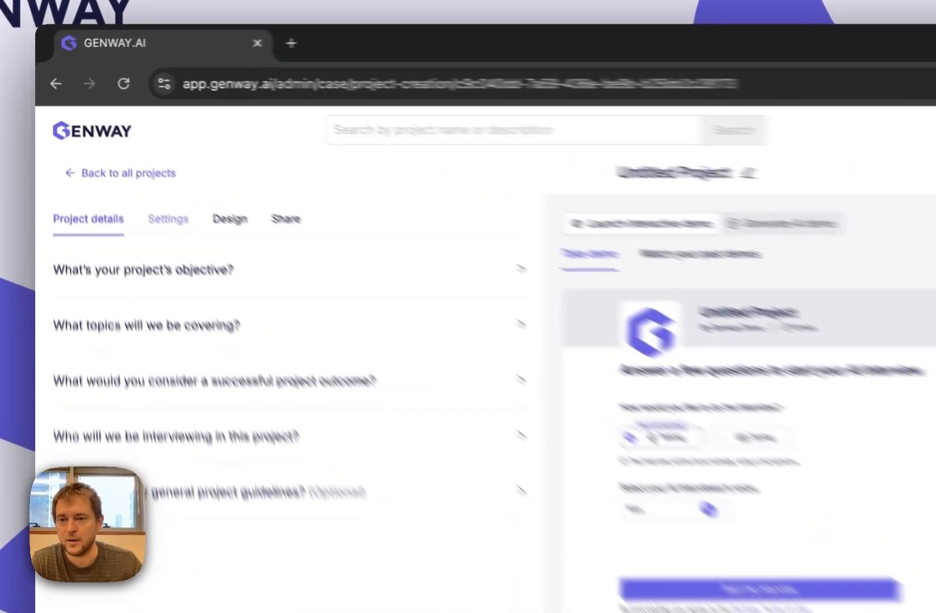
- Open the project's settings and set the interview length to 20 mins
left_click(120, 160)
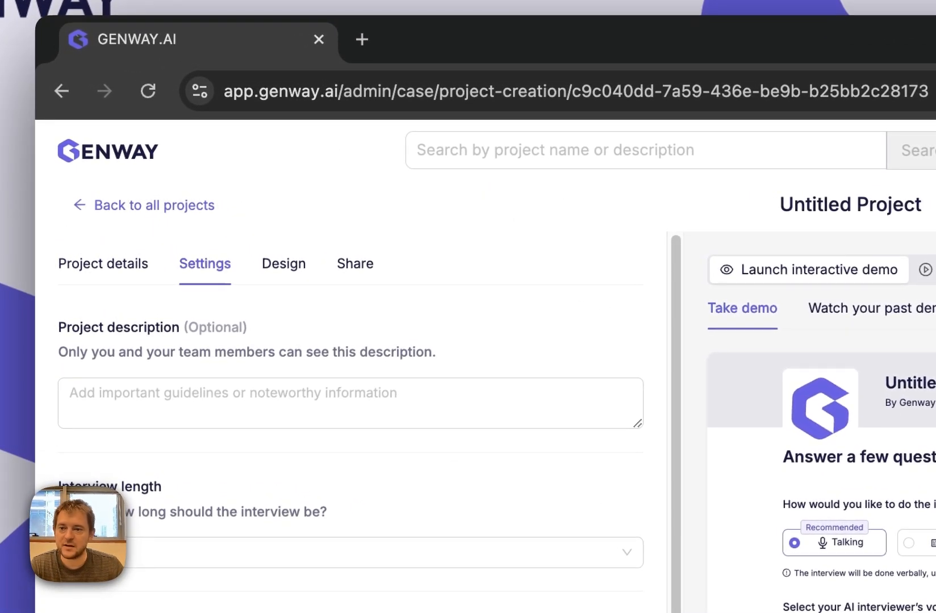
triple_click(119, 328)
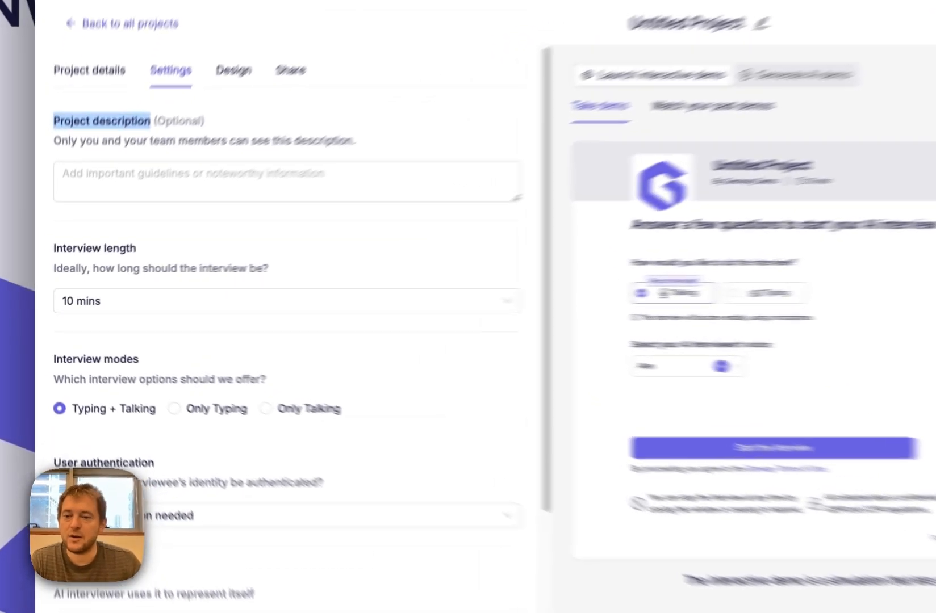
triple_click(72, 272)
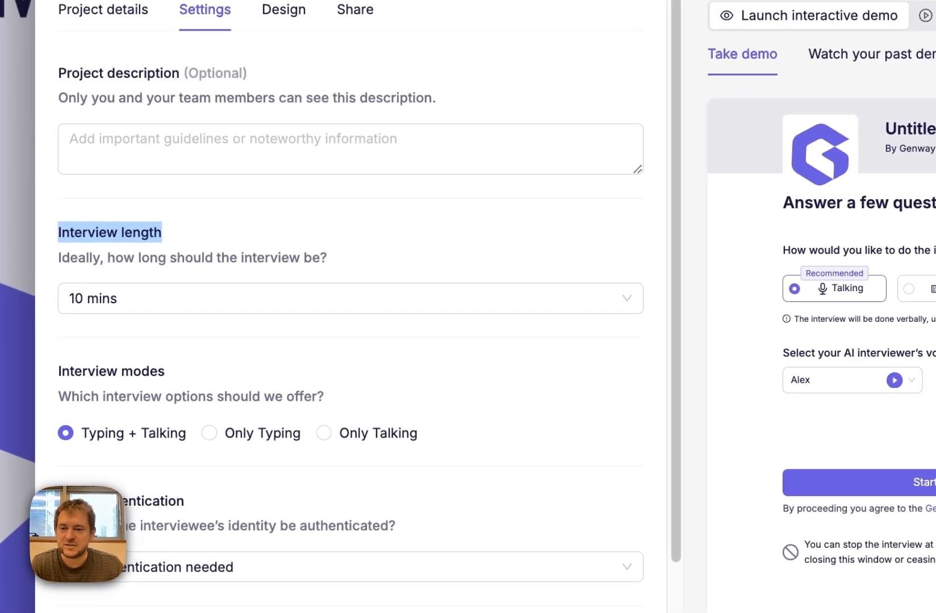
left_click(351, 299)
left_click(227, 399)
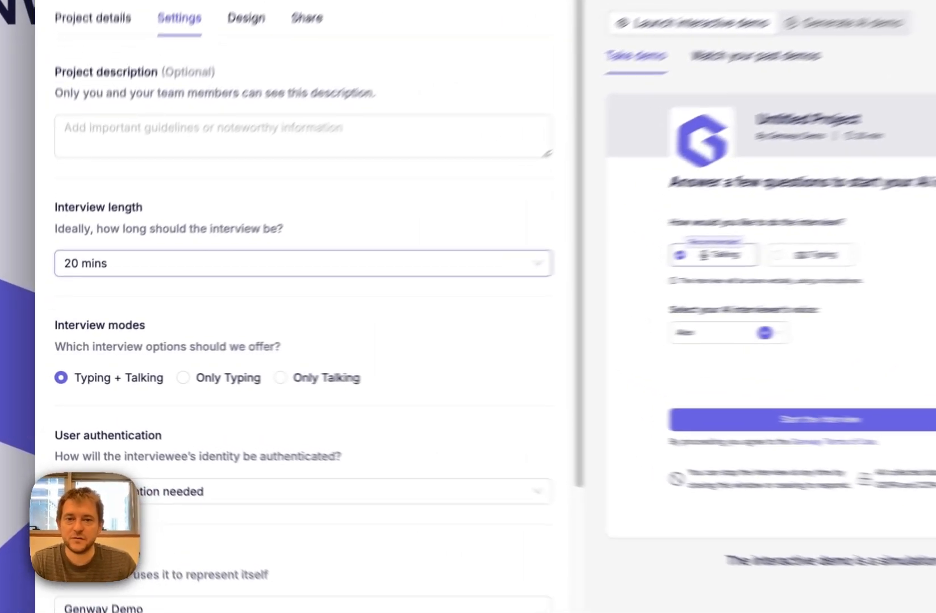
- Set user authentication to ask for a specific identifier, using "Email account associated with Netflix" as the identifier
triple_click(73, 342)
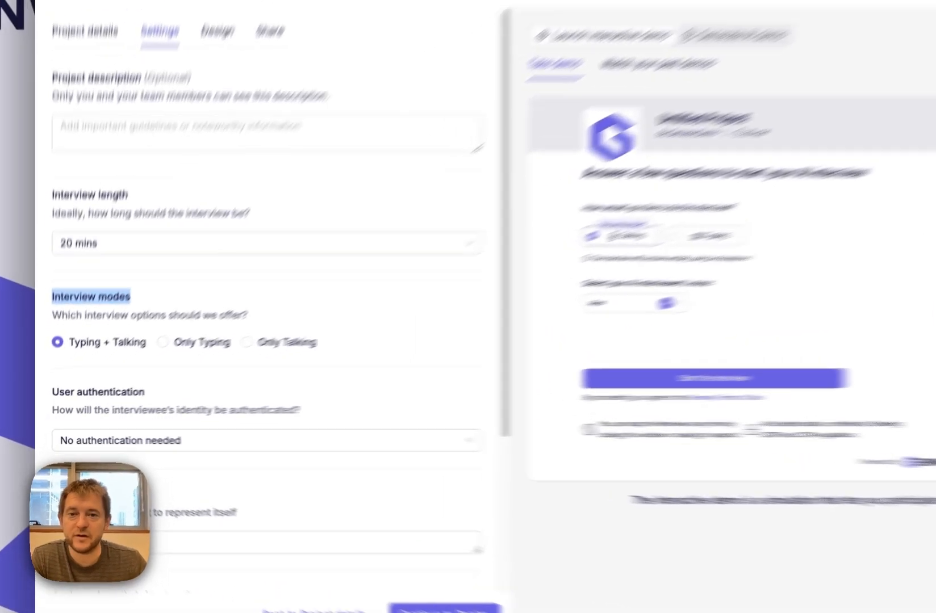
triple_click(78, 407)
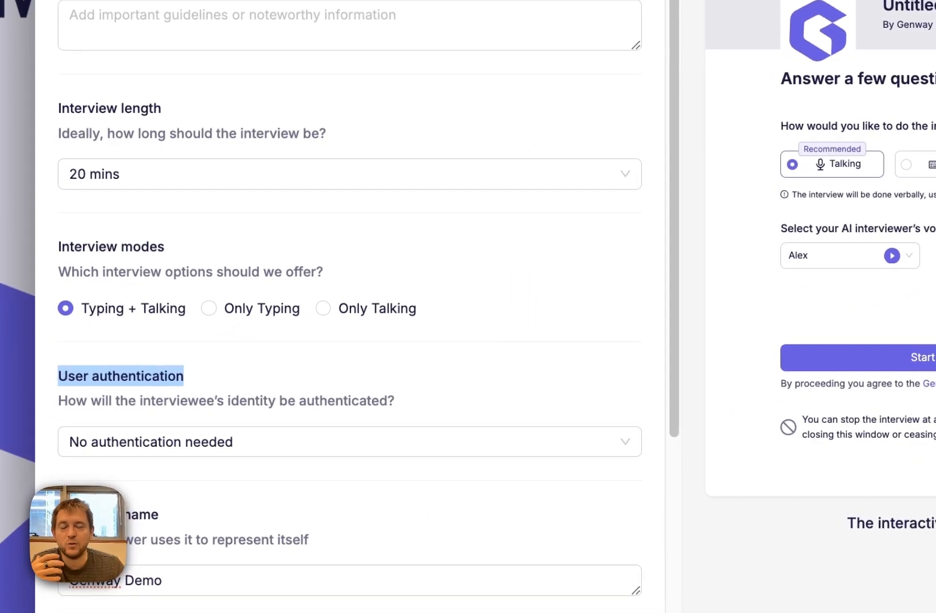
scroll(350, 306, "down", 4)
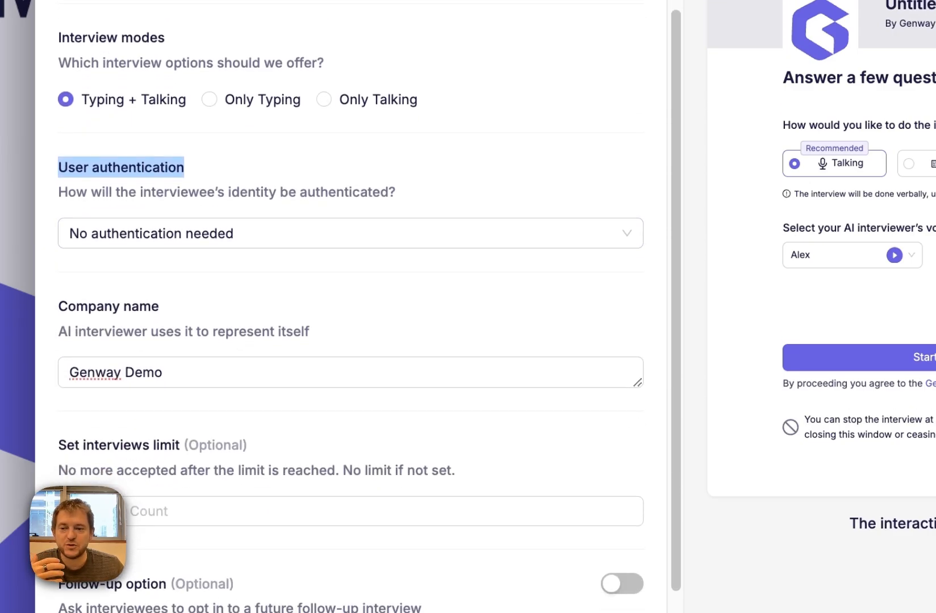
left_click(351, 233)
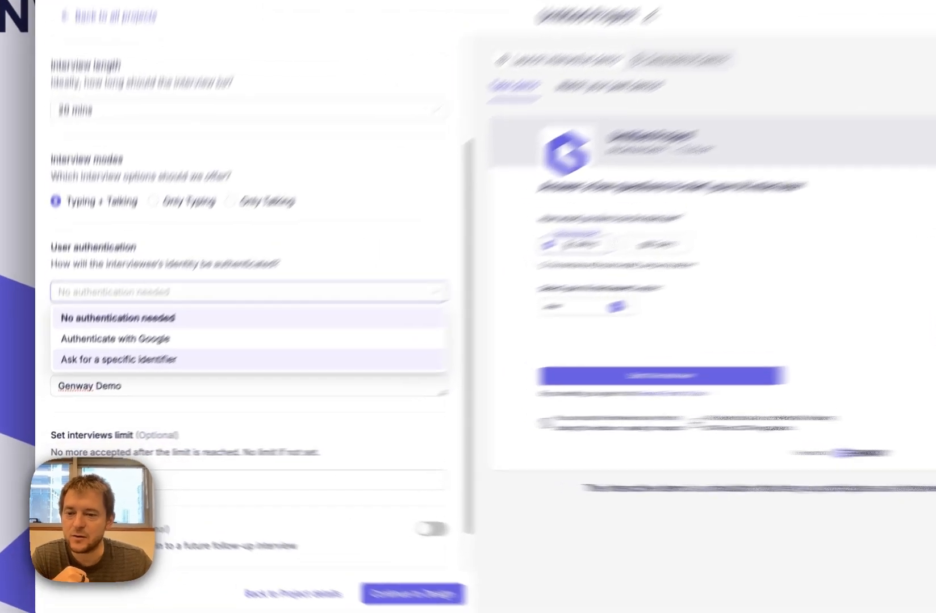
left_click(119, 360)
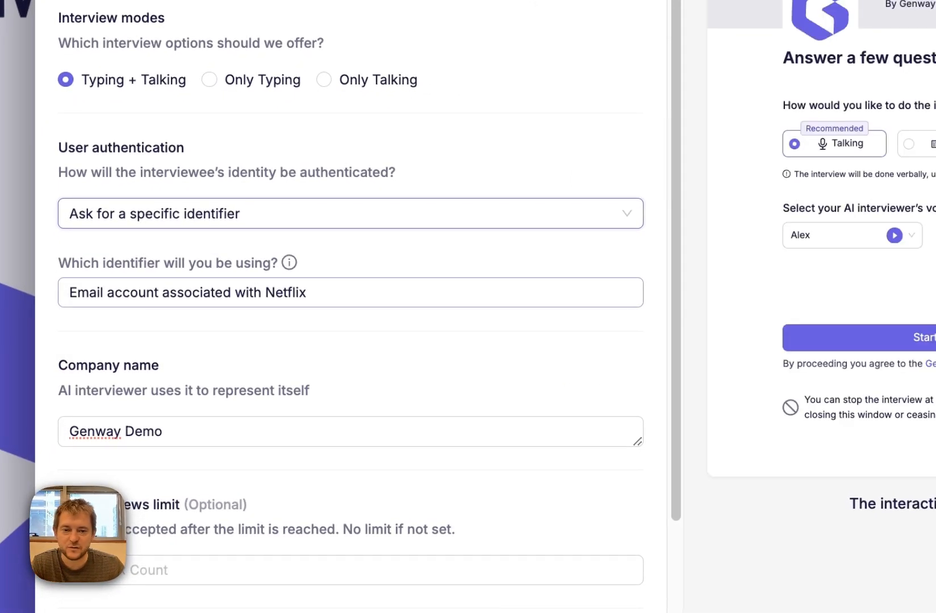
left_click(307, 292)
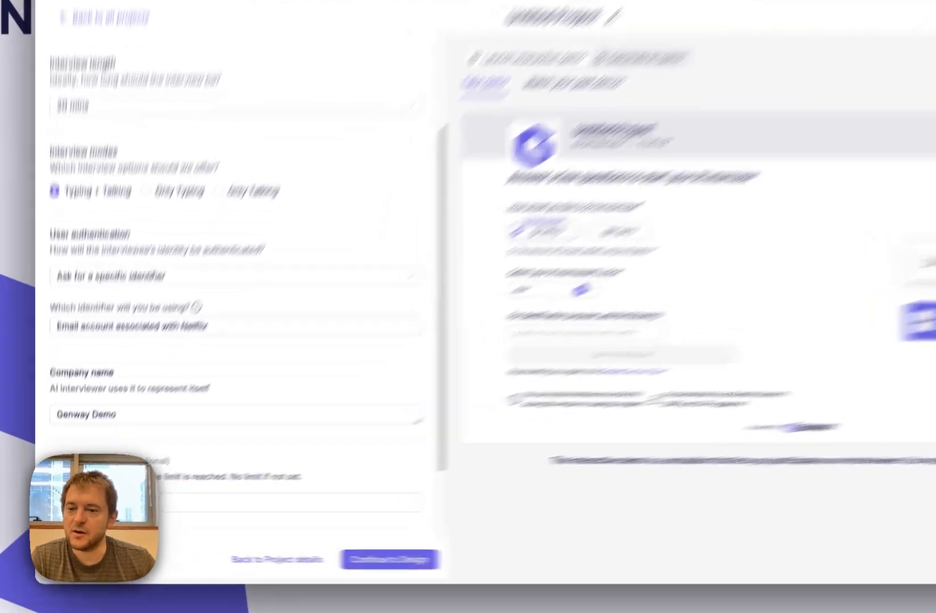
- Replace the company name that the AI interviewer represents with Netflix
left_click_drag(98, 411, 46, 410)
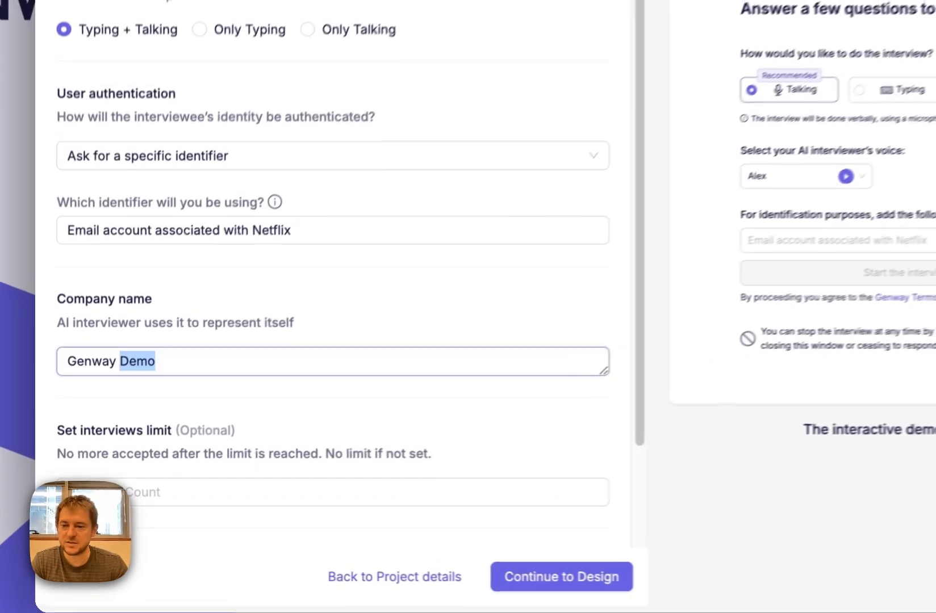
triple_click(89, 444)
type("Netflix")
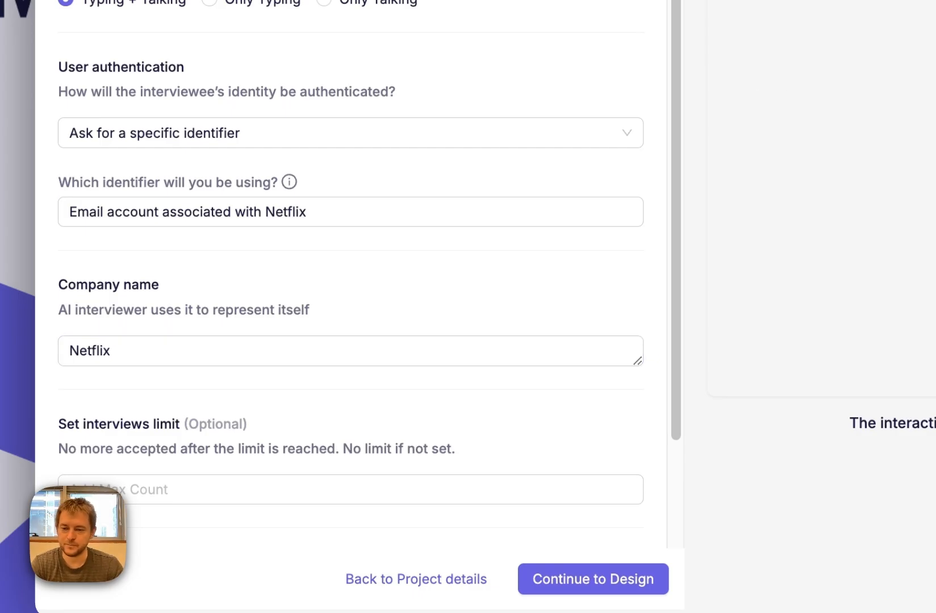
- Set the maximum number of accepted interviews to 300
scroll(351, 284, "down", 3)
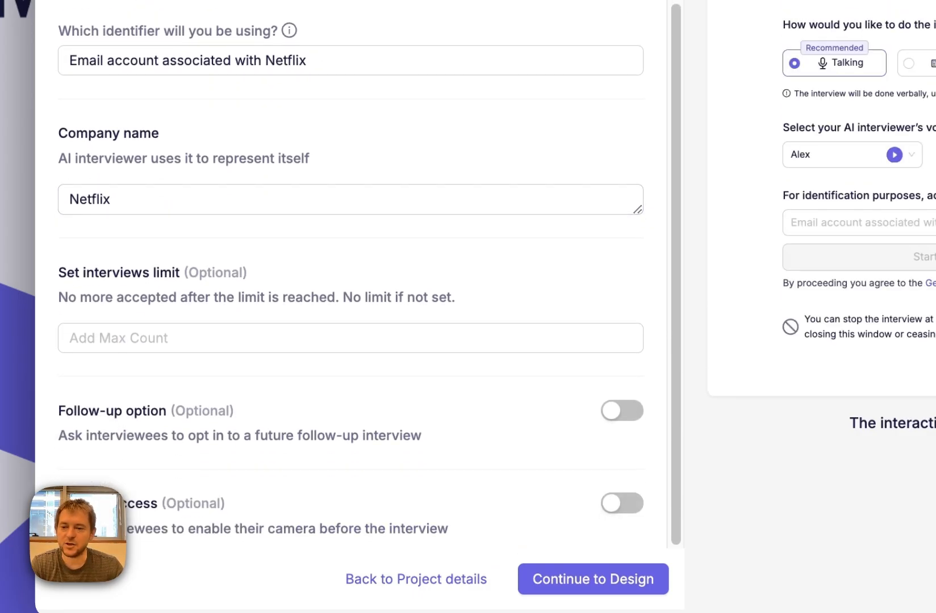
triple_click(117, 273)
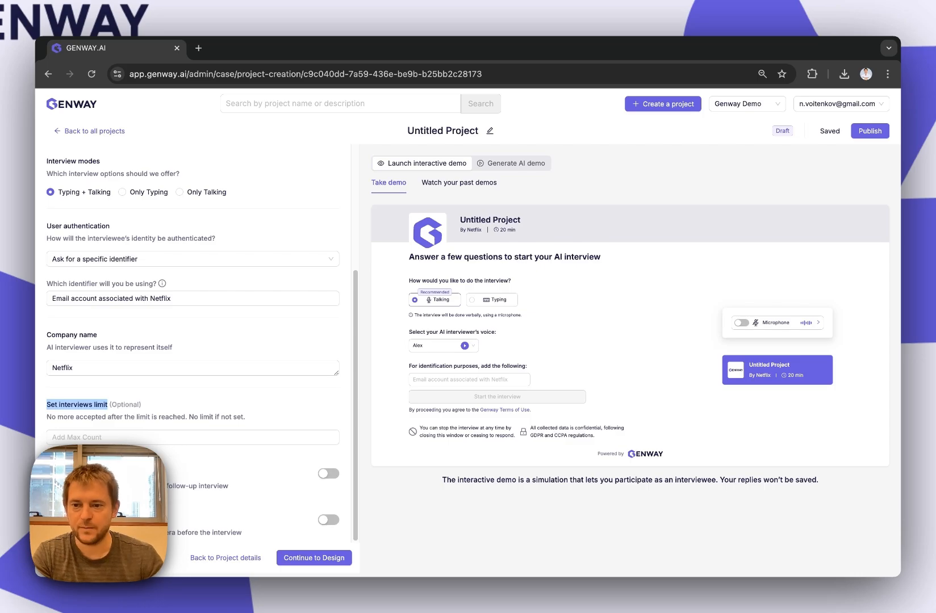
left_click(125, 437)
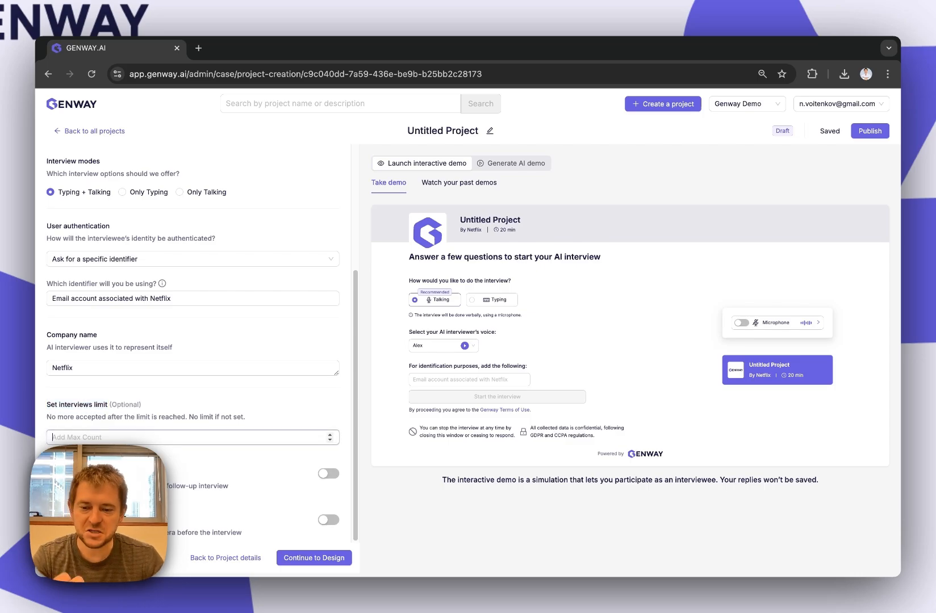
type("300")
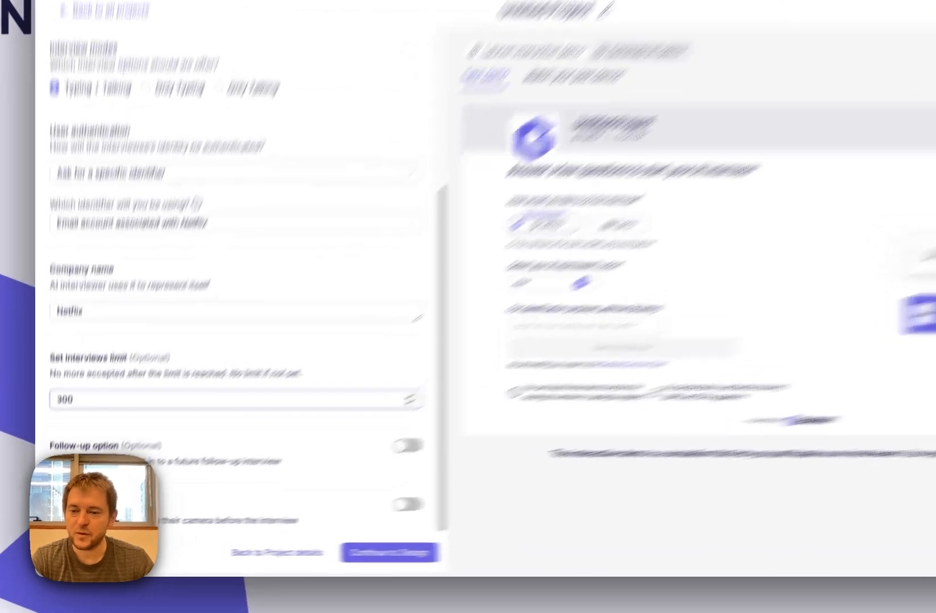
- Enable the camera access request and the follow-up interview option for interviewees
left_click_drag(47, 474, 101, 474)
left_click(166, 371)
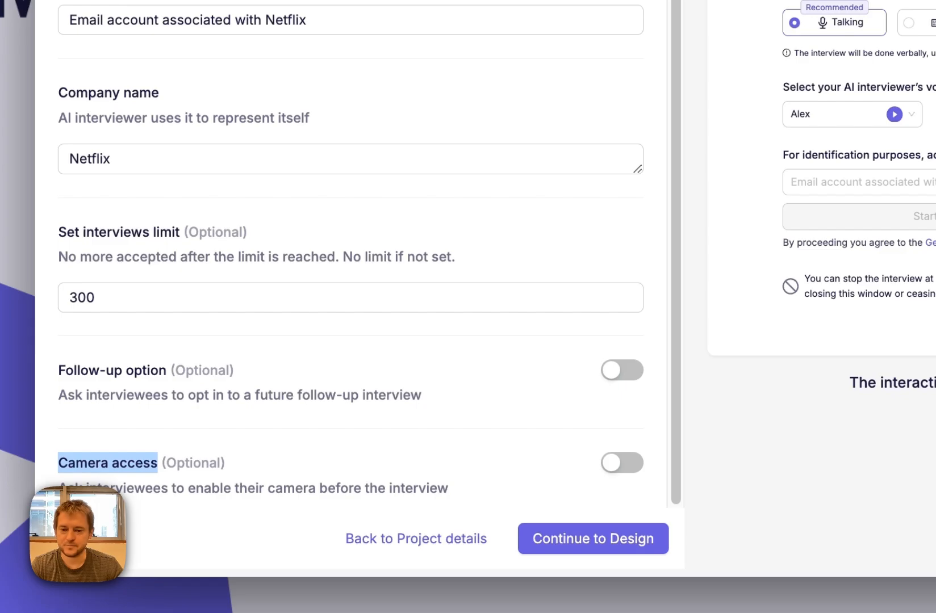
left_click(622, 463)
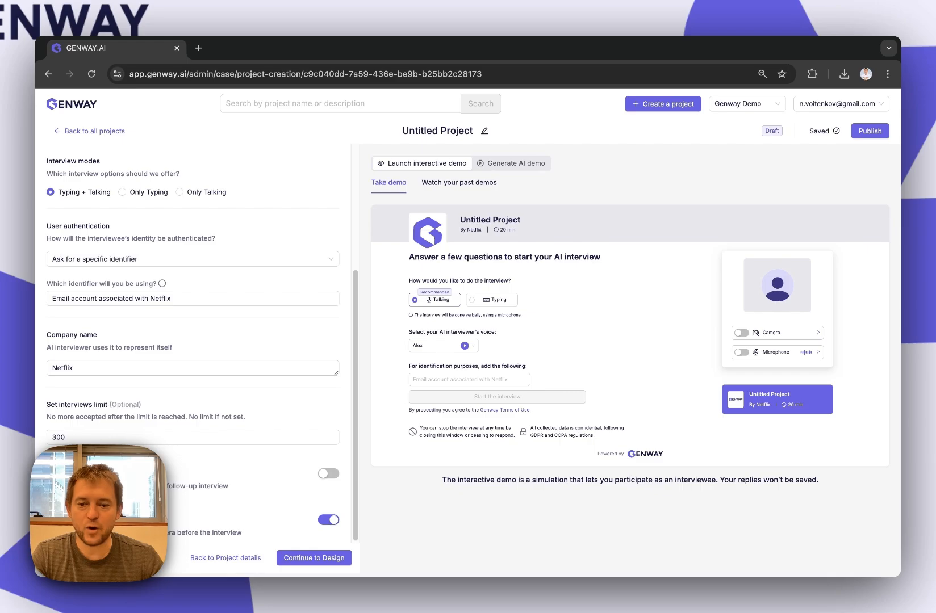
left_click(328, 473)
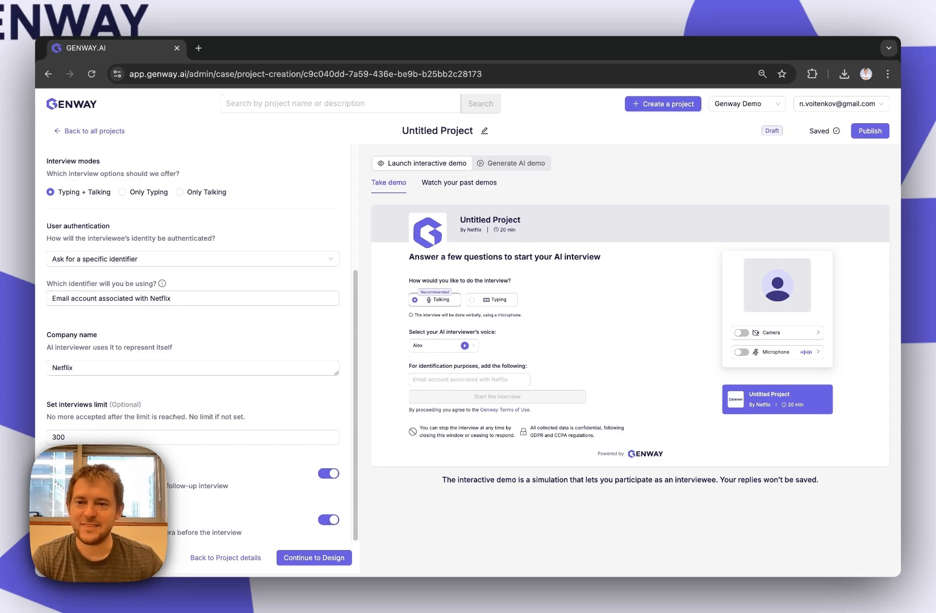
- Open the project's design settings and upload netflix-logo-netflix-icon-free-free-vector.jpg from Downloads as the logo
scroll(193, 343, "up", 3)
left_click(159, 161)
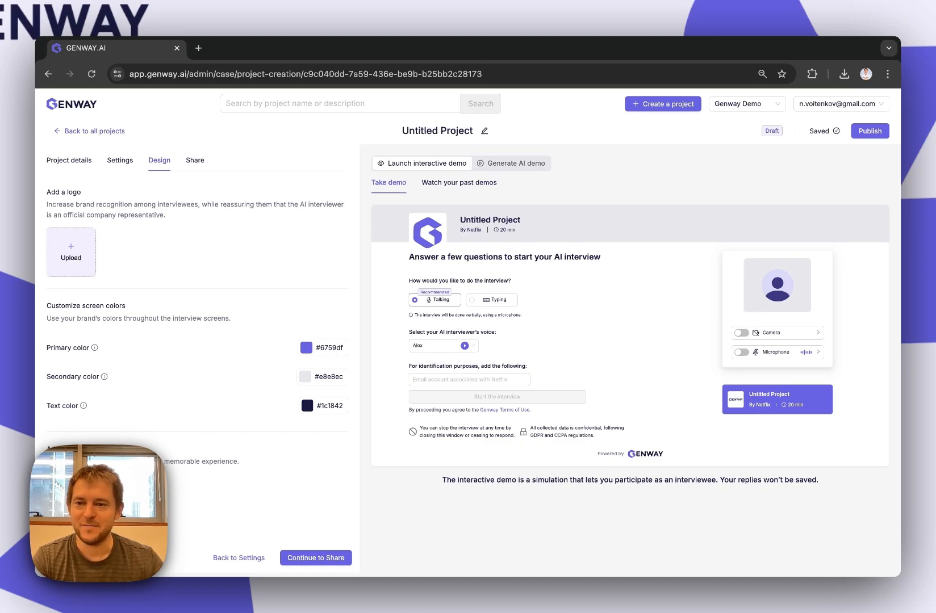
left_click(71, 253)
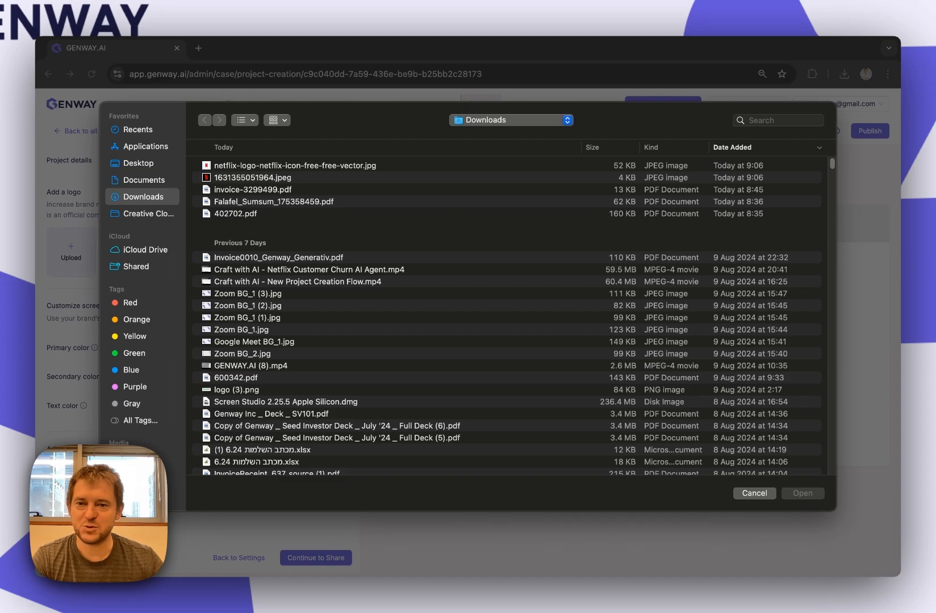
double_click(294, 166)
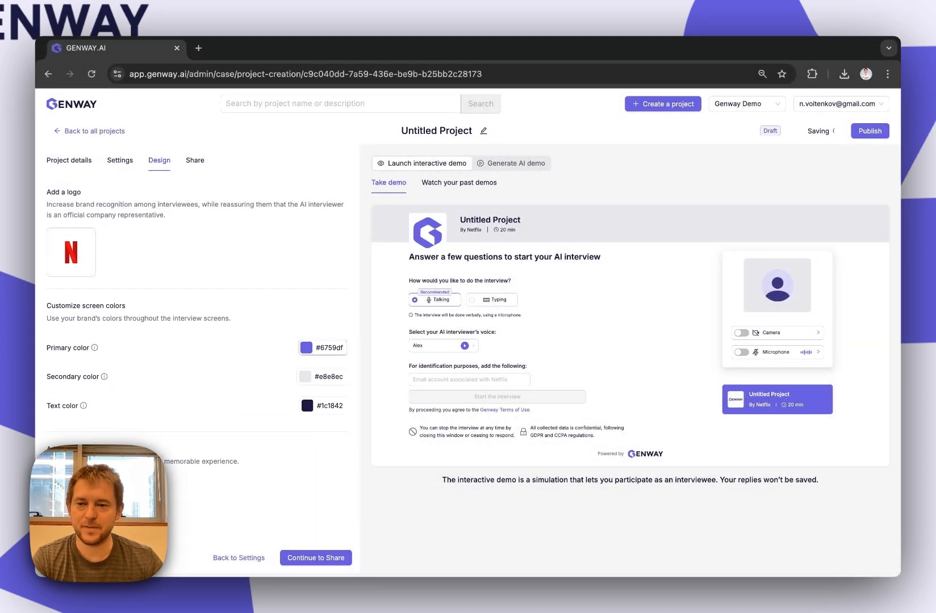
- Set the primary color of the interview screens to the recommended red #f5222d
left_click(323, 348)
double_click(349, 235)
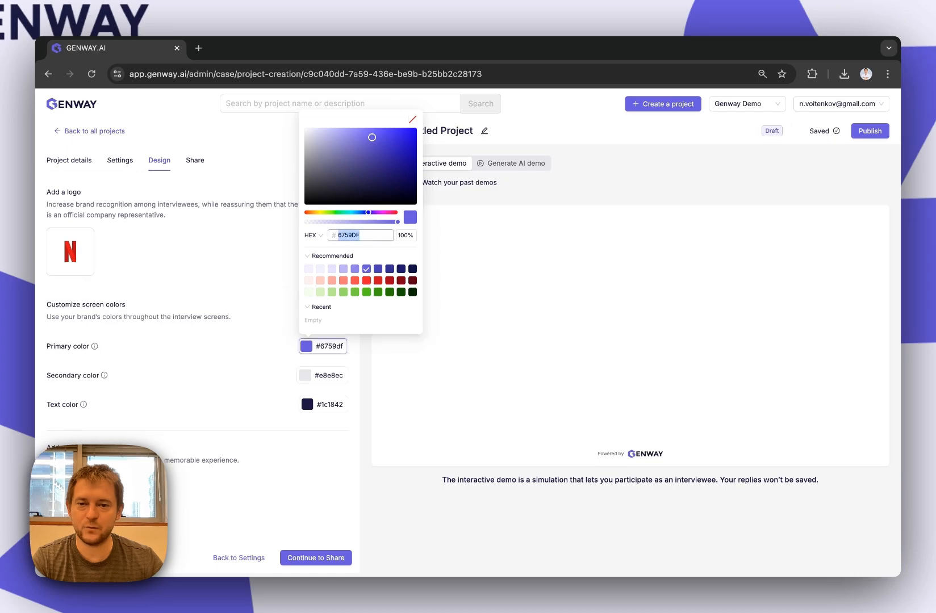
right_click(350, 236)
left_click(370, 320)
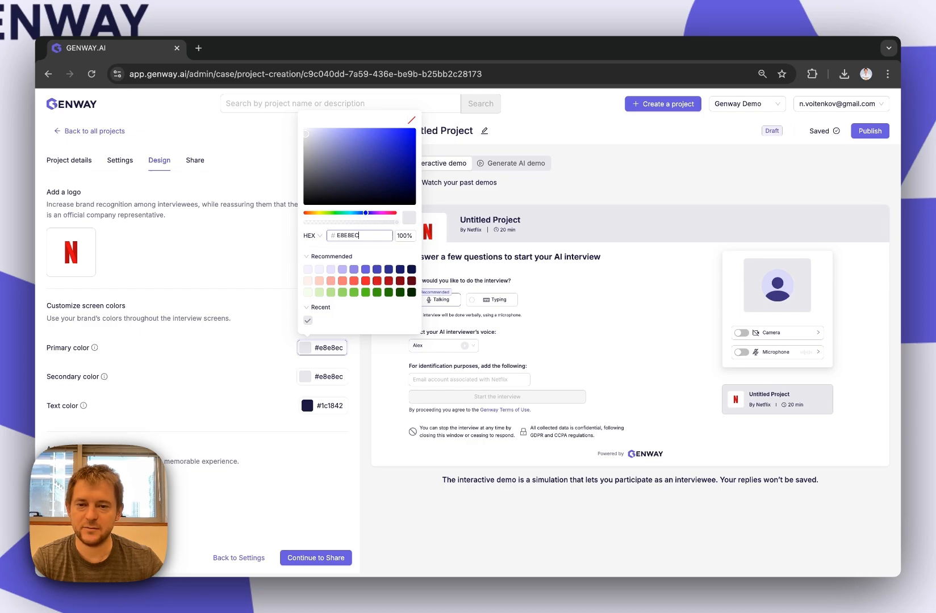
left_click(366, 281)
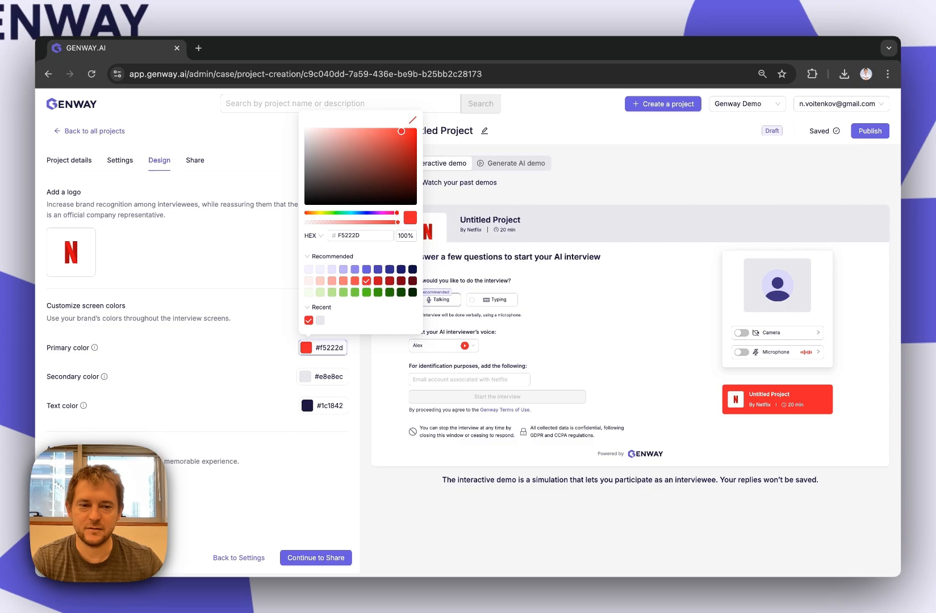
- Set the secondary color of the interview screens to the recommended red #f5222d and close the color picker
left_click(322, 377)
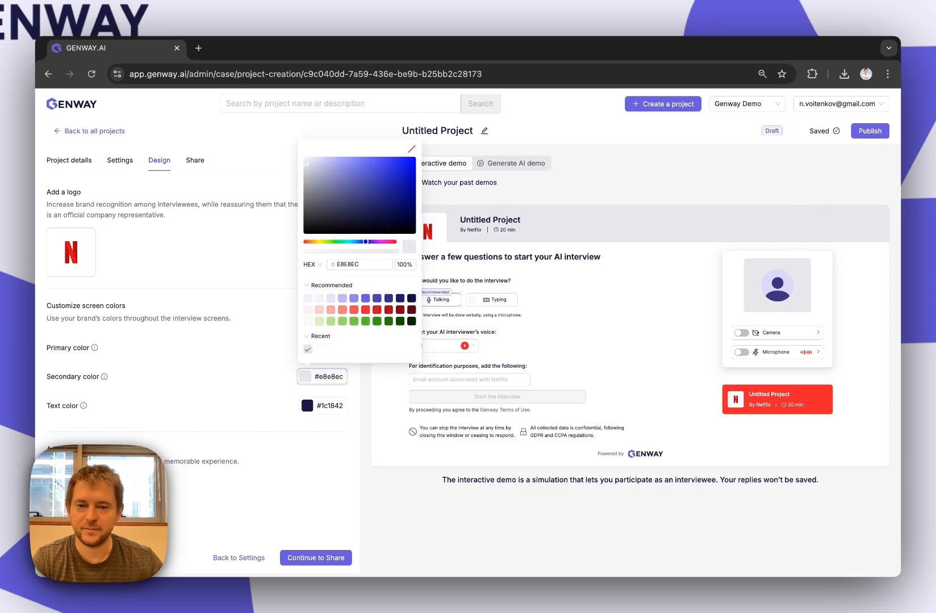
left_click(366, 310)
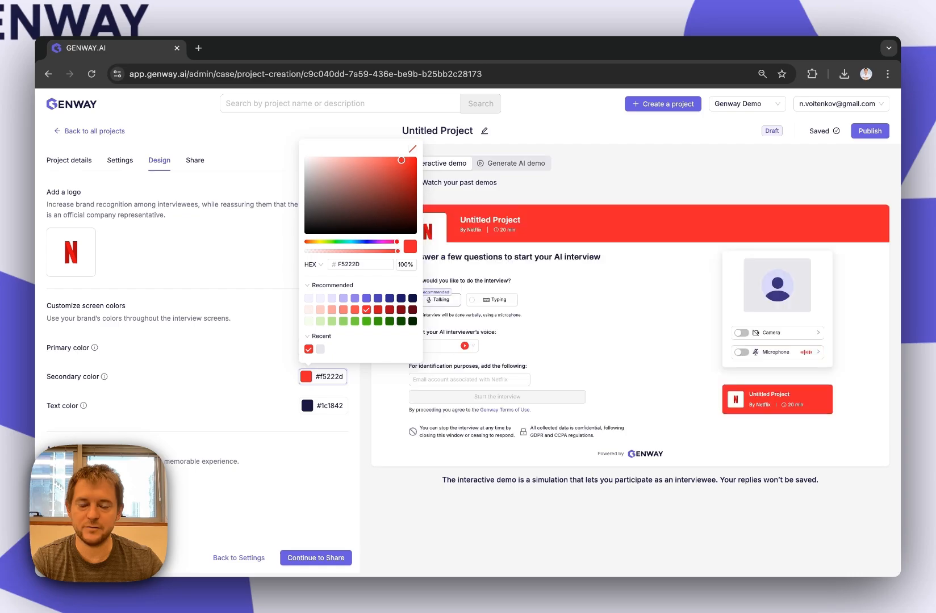
key("Escape")
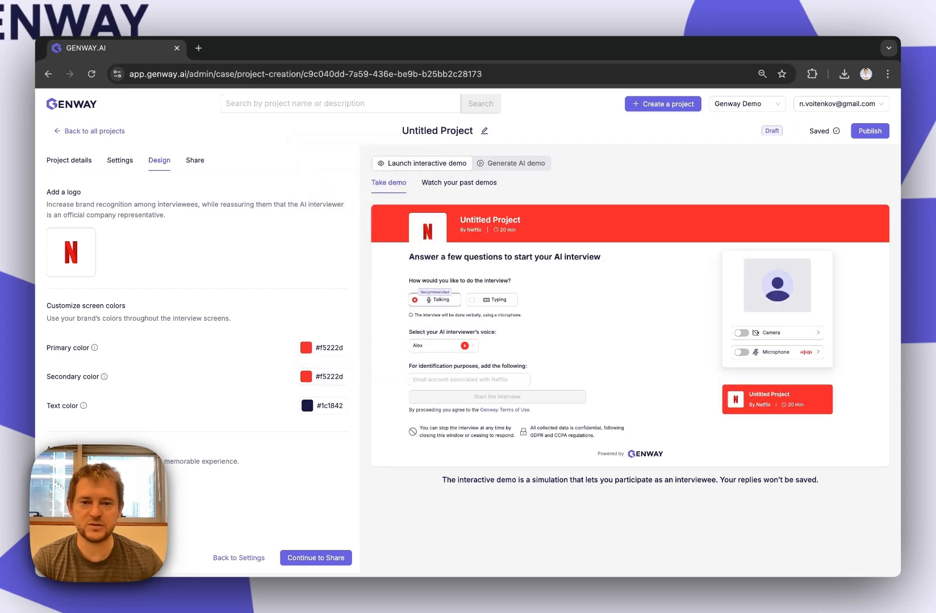
- Rename the project to "Customer Churn Feedback" and save the name
left_click(484, 130)
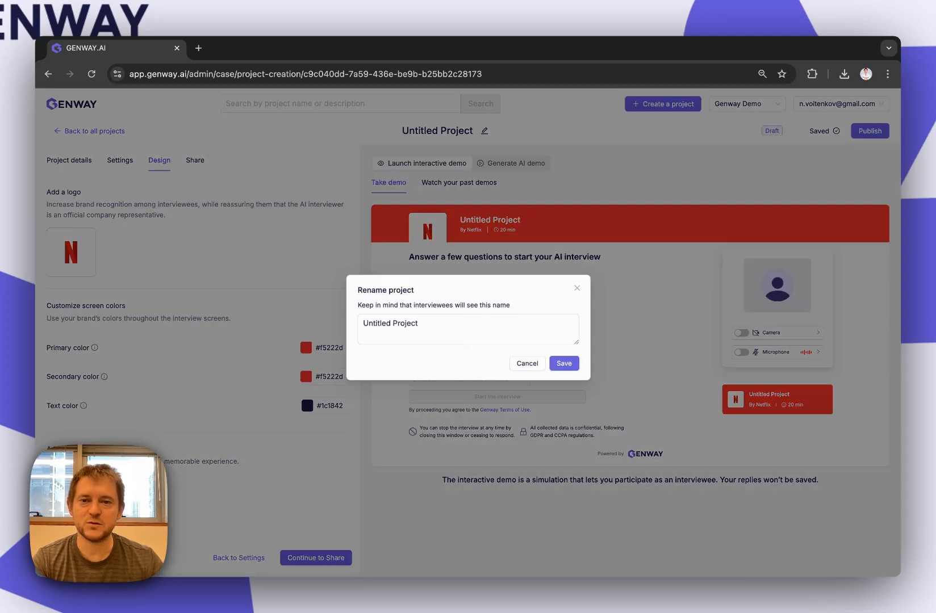
key("ctrl+a")
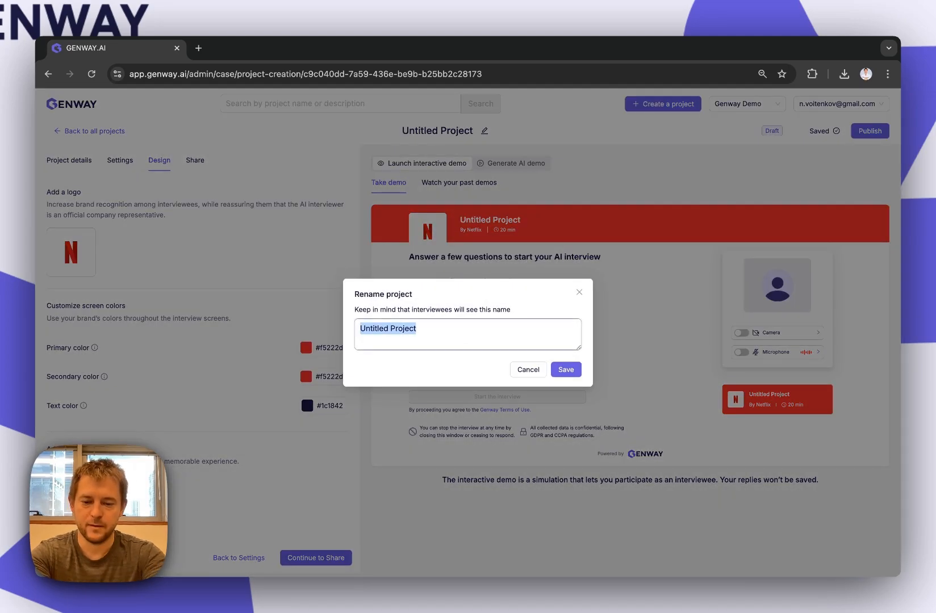
type("Customer Churn")
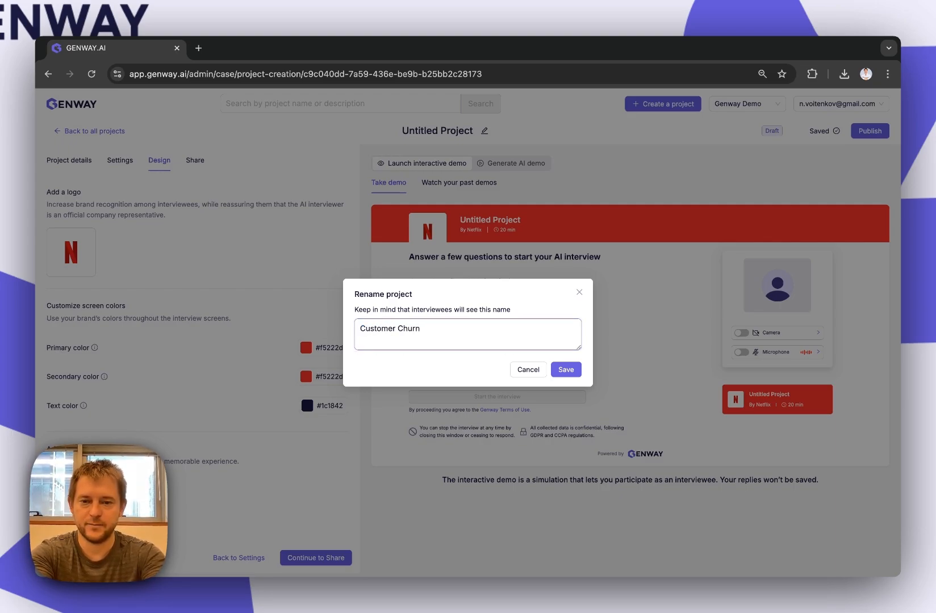
type(" Feedback")
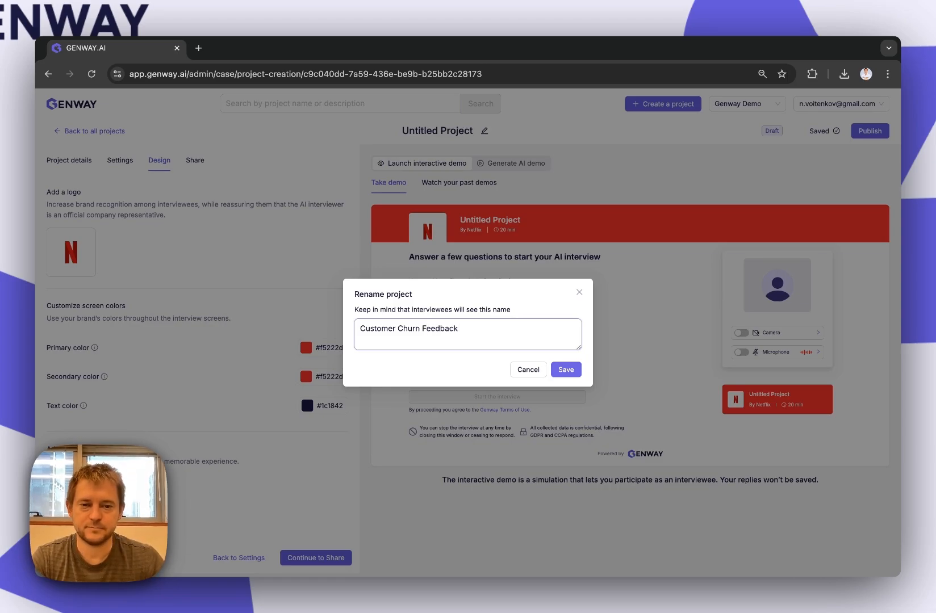
left_click(566, 370)
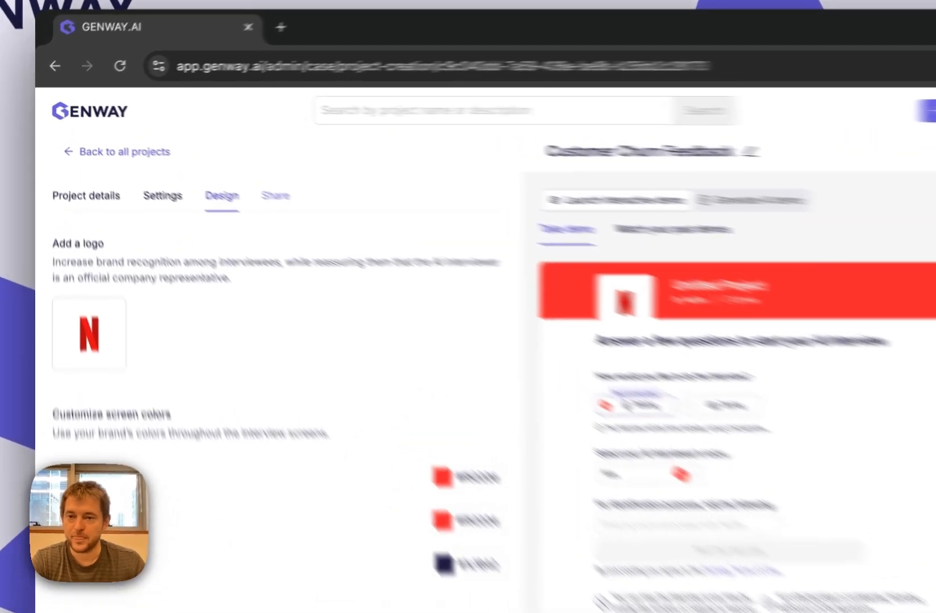
left_click(195, 160)
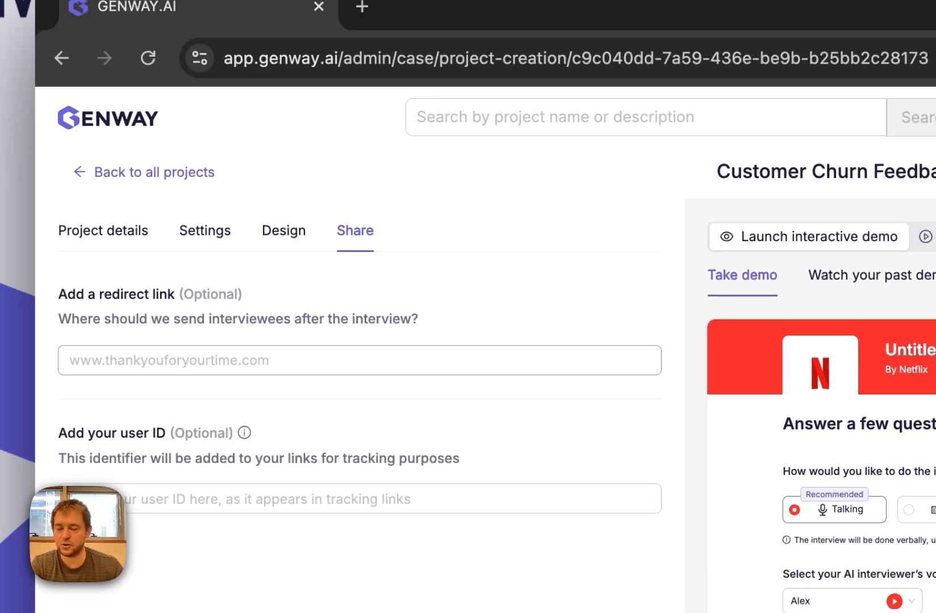
left_click(341, 361)
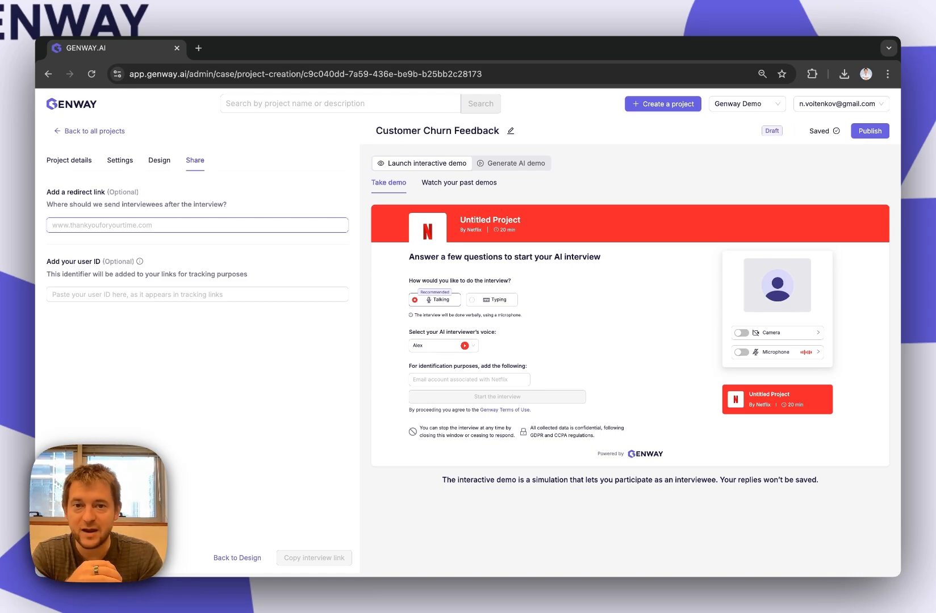
type("www.")
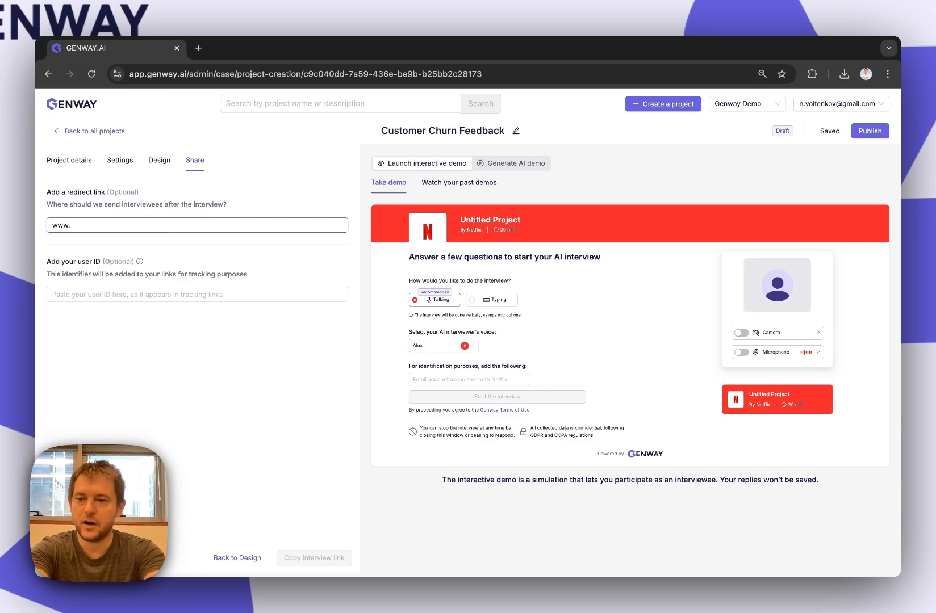
type("genway.ai/")
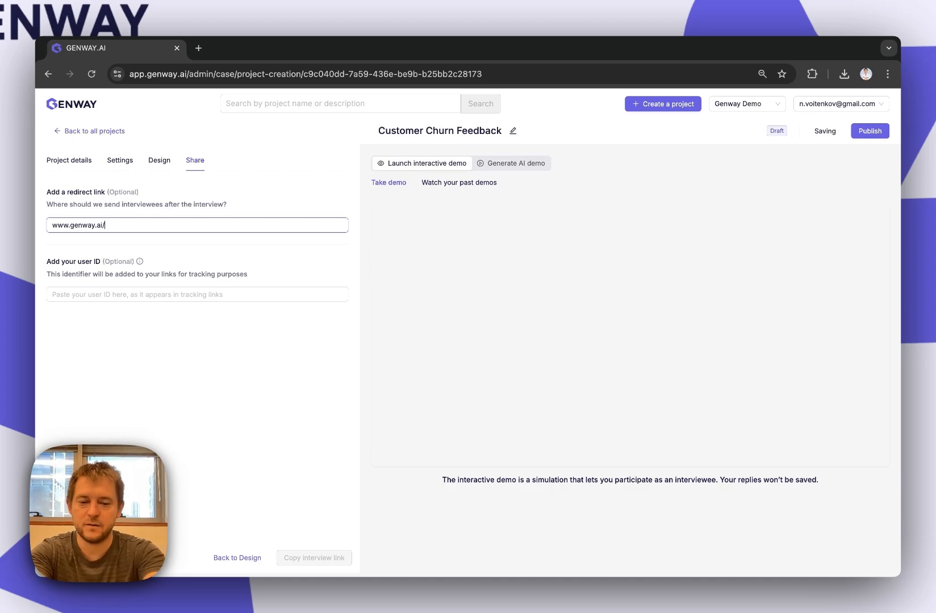
type("ThankYou")
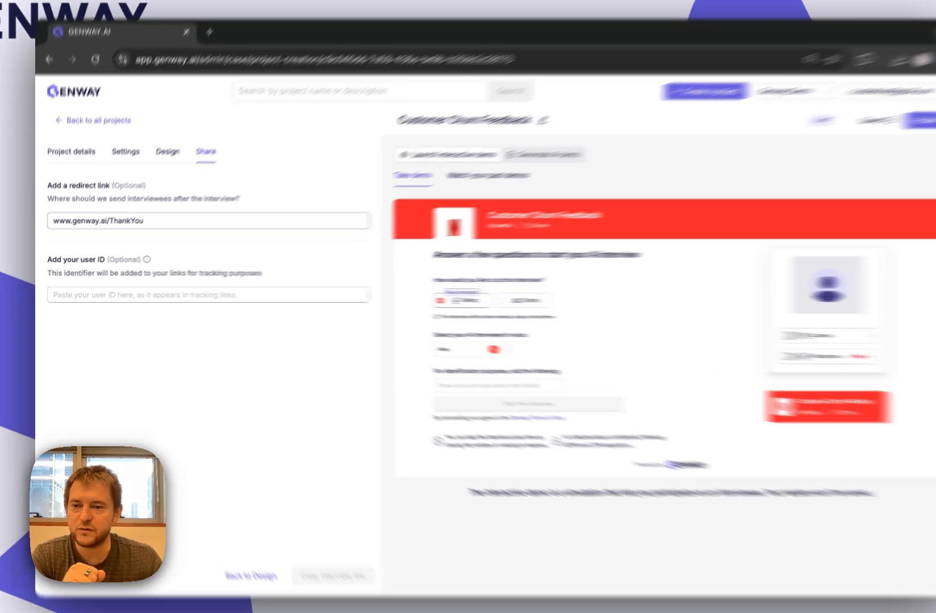
- Set the user ID identifier for the tracking links to EXTERNAL_ID
left_click(197, 295)
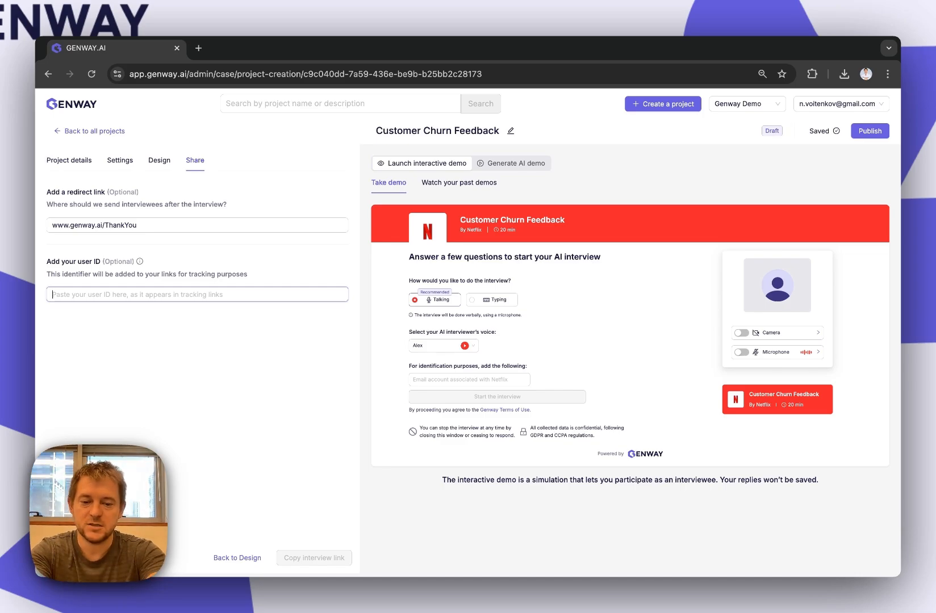
type("EXTE")
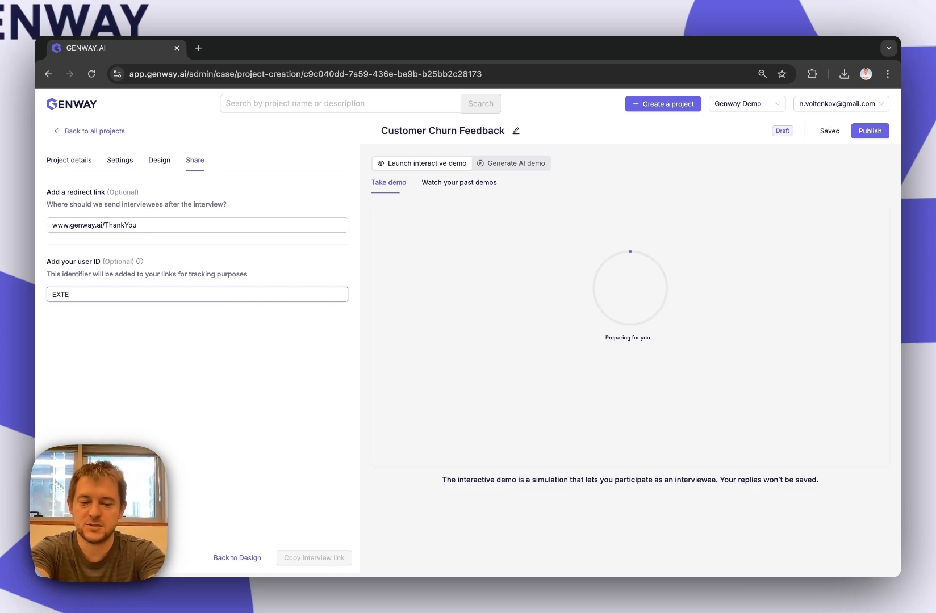
type("RNL")
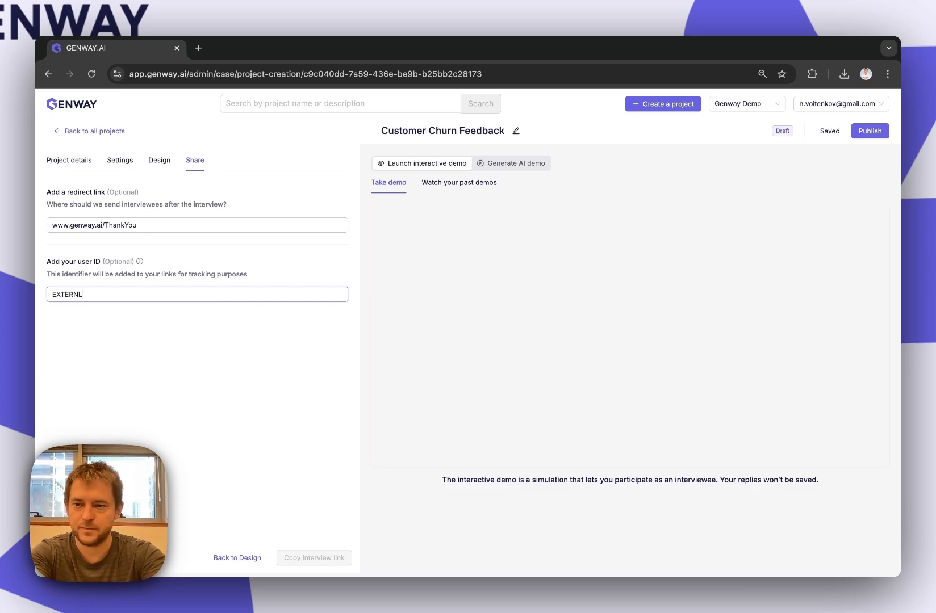
key("BackSpace")
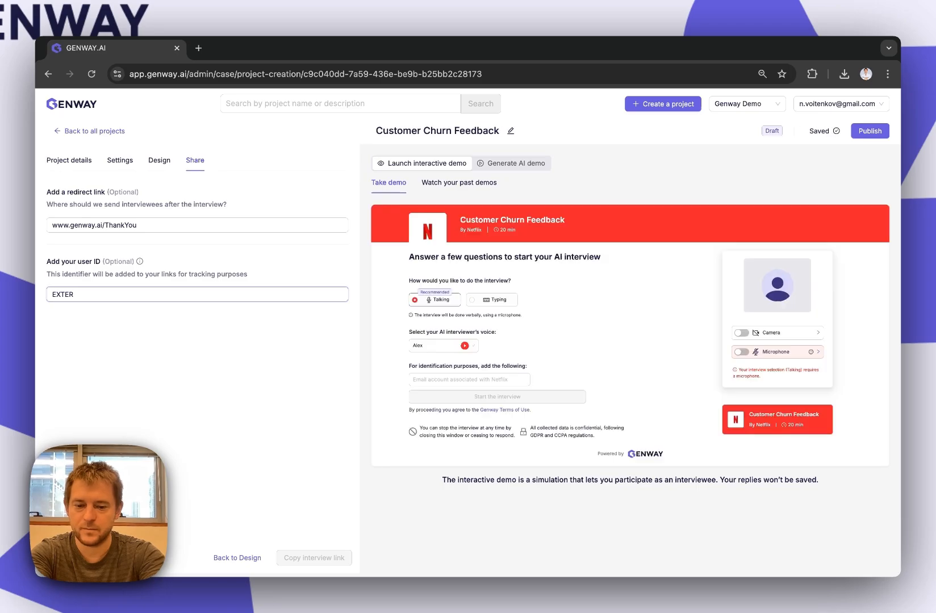
type("AK")
type("_ID")
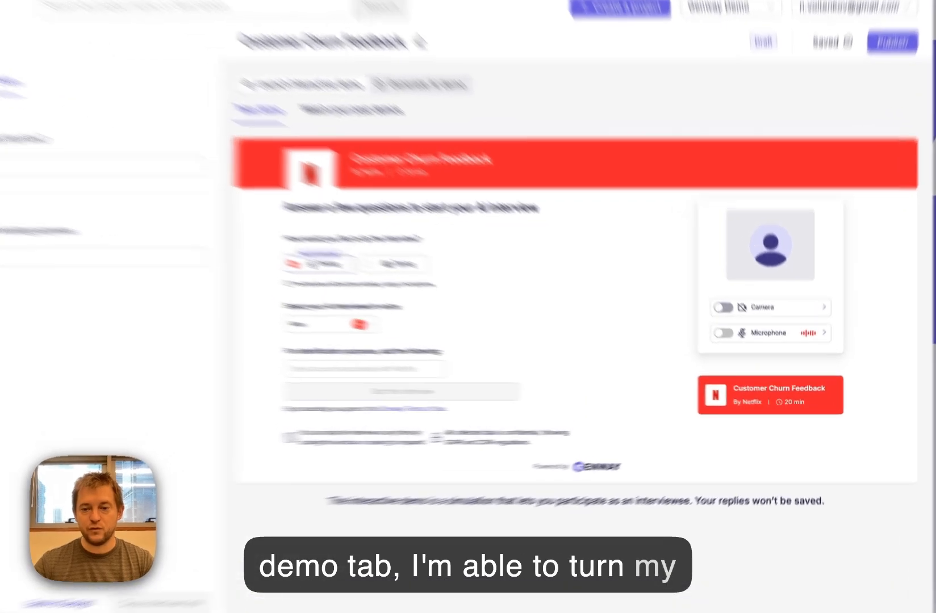
- Turn on the camera and microphone in the interactive demo and fill in the interviewee's e-mail from the autofill suggestions
left_click(742, 334)
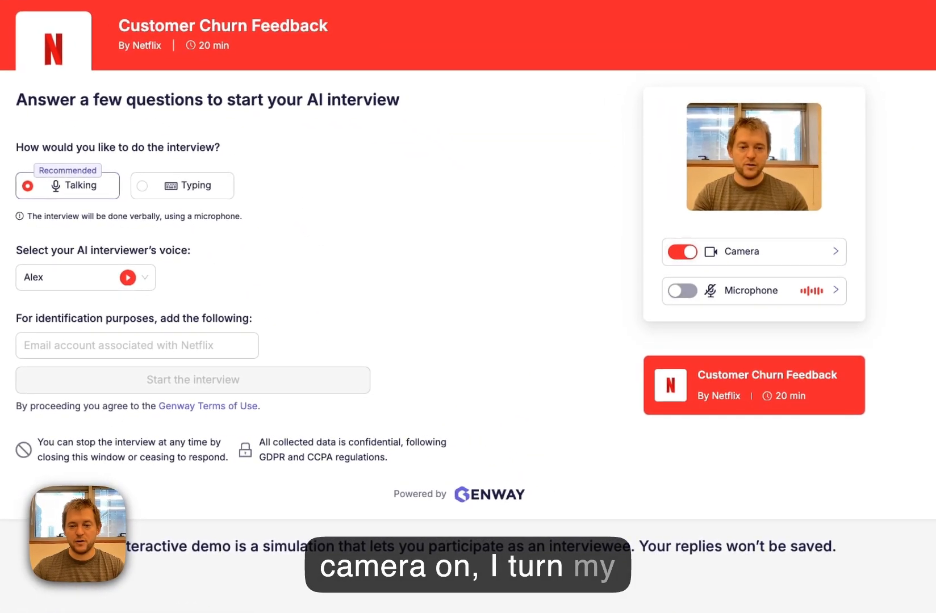
left_click(683, 291)
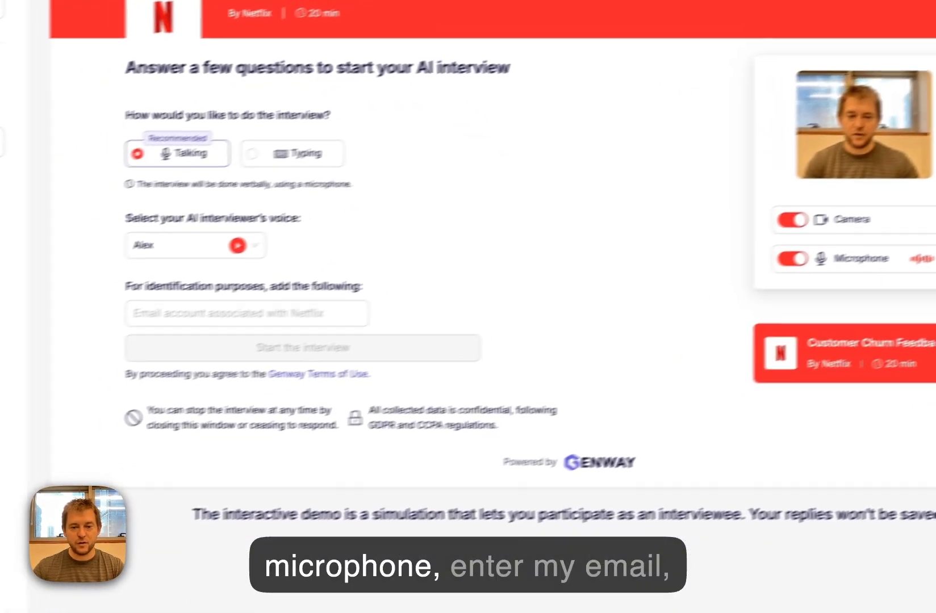
left_click(137, 345)
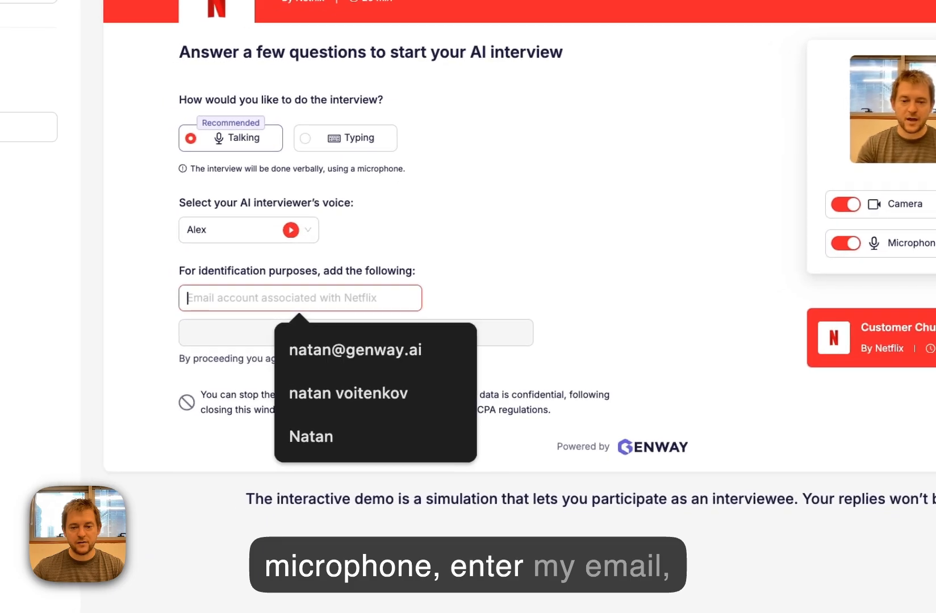
key("Down")
key("Return")
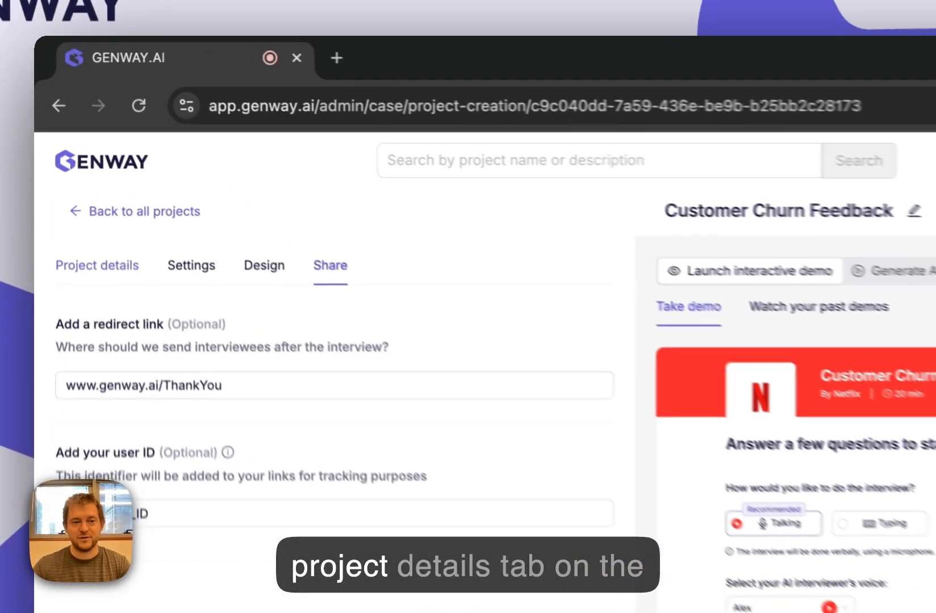
- Return to the project details and generate an AI demo interview for the project
left_click(68, 160)
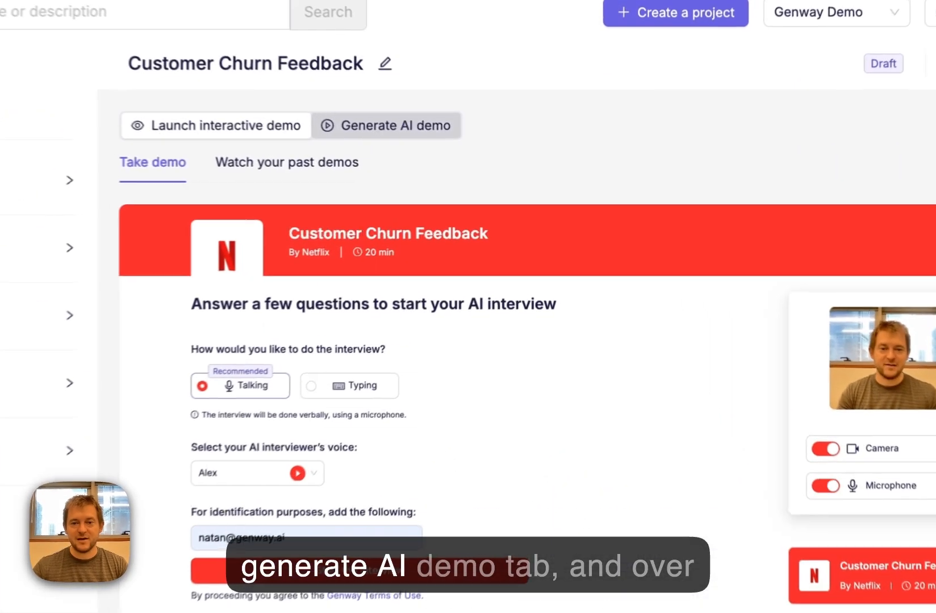
left_click(512, 163)
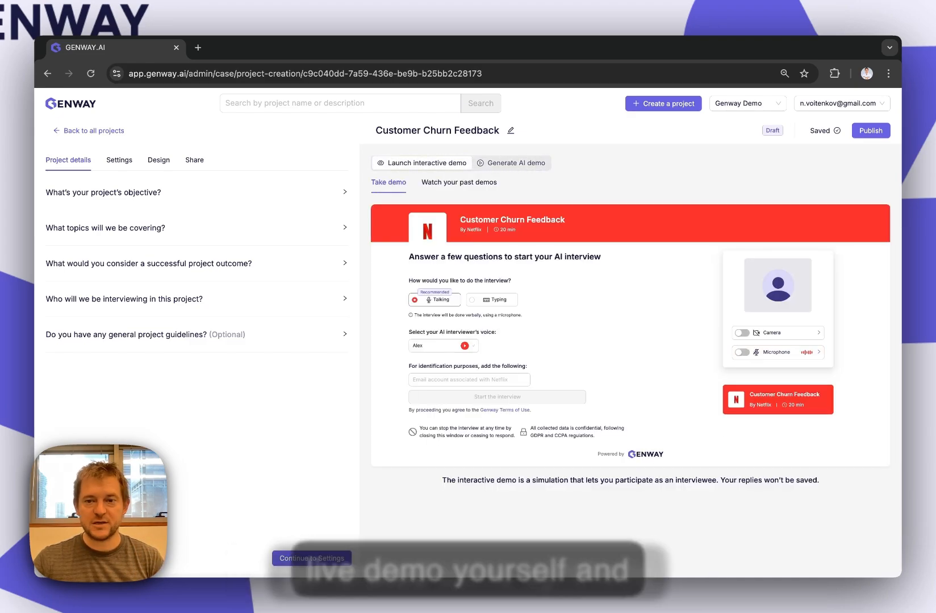
left_click(512, 163)
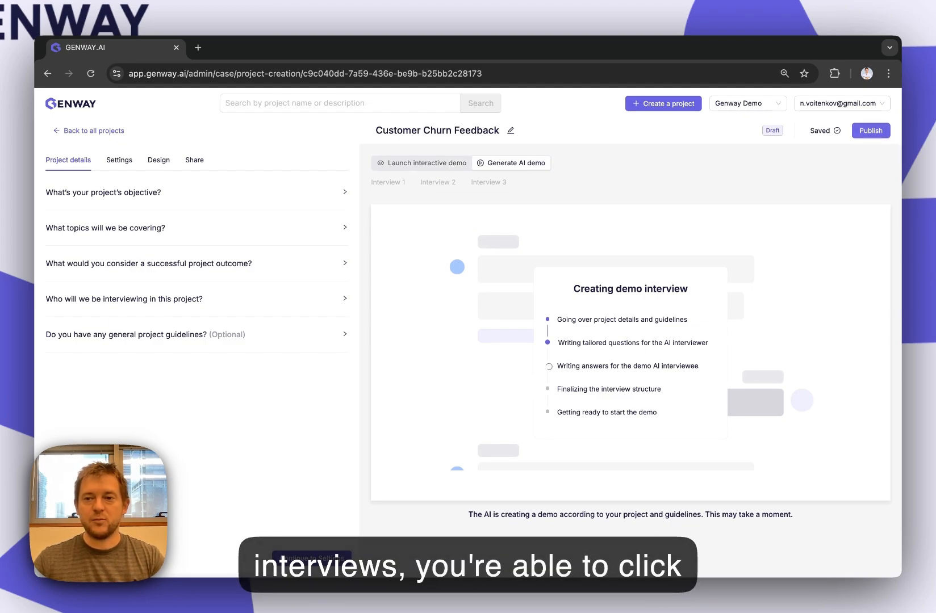
- Publish the Customer Churn Feedback project and copy its interview link
left_click(871, 130)
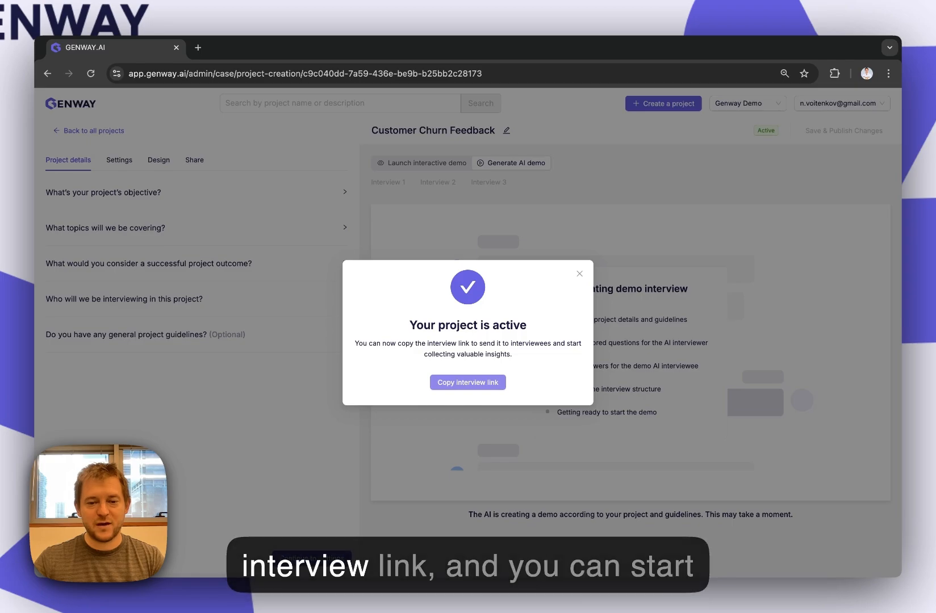
left_click(467, 382)
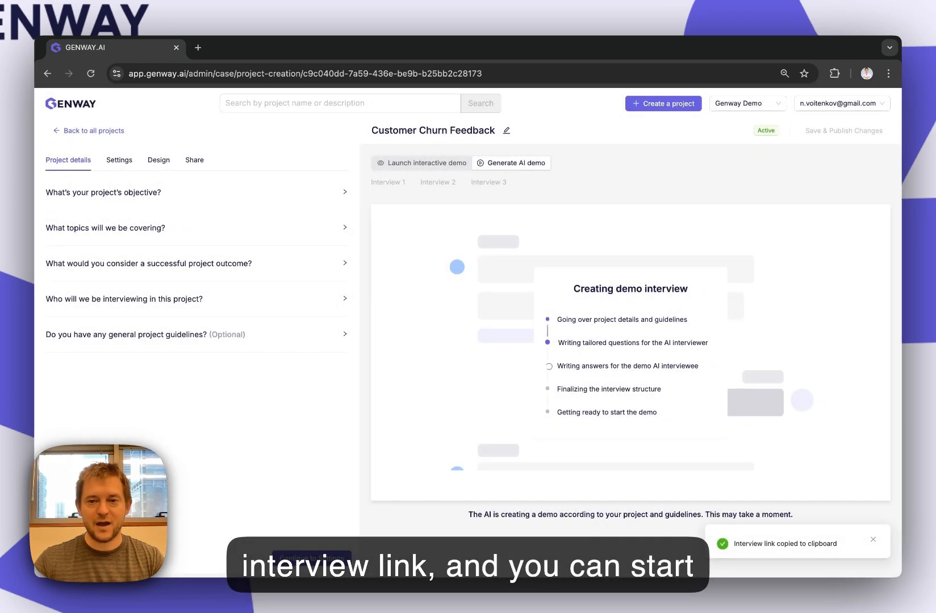